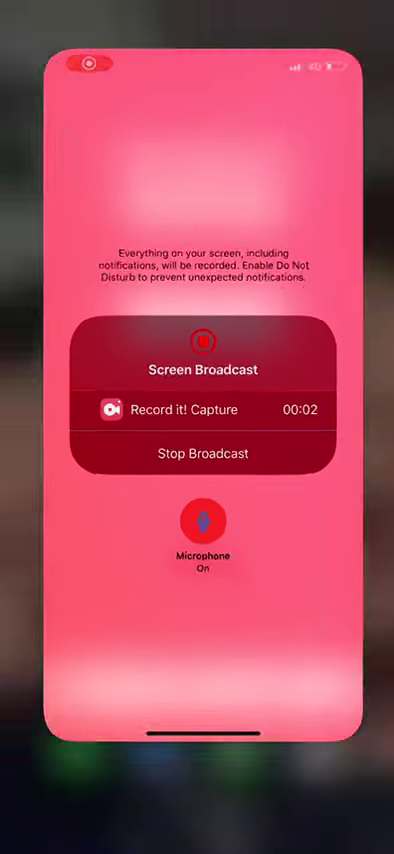
Step: Dismiss the Record it! Capture broadcast sheet and swipe back to the first home page
left_click(197, 150)
mouse_move(300, 400)
left_mouse_down()
mouse_move(100, 400)
mouse_move(300, 400)
left_mouse_up()
left_click_drag(100, 400, 300, 400)
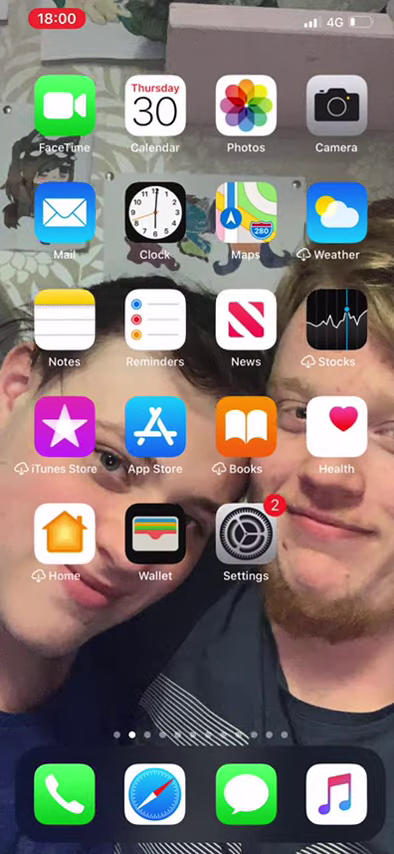